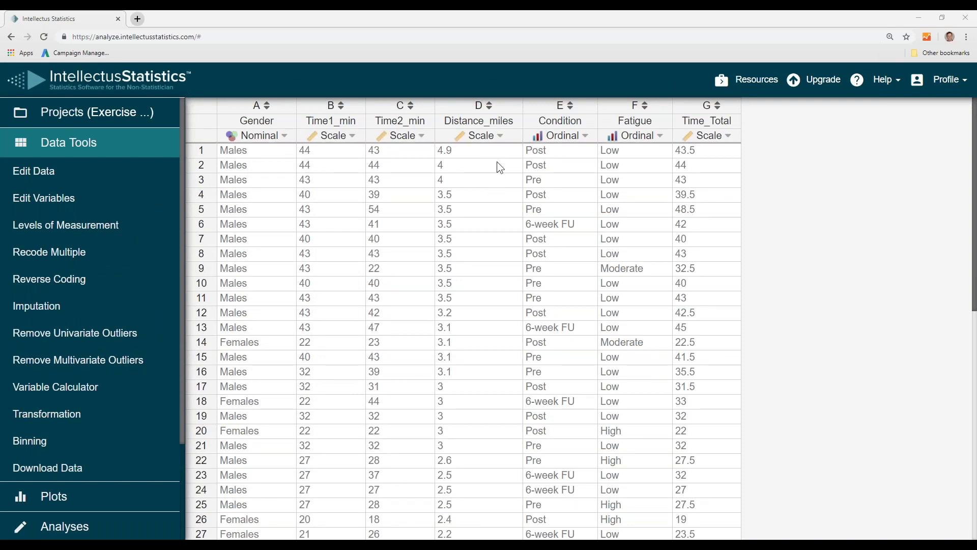
scroll(61, 381, down, 3)
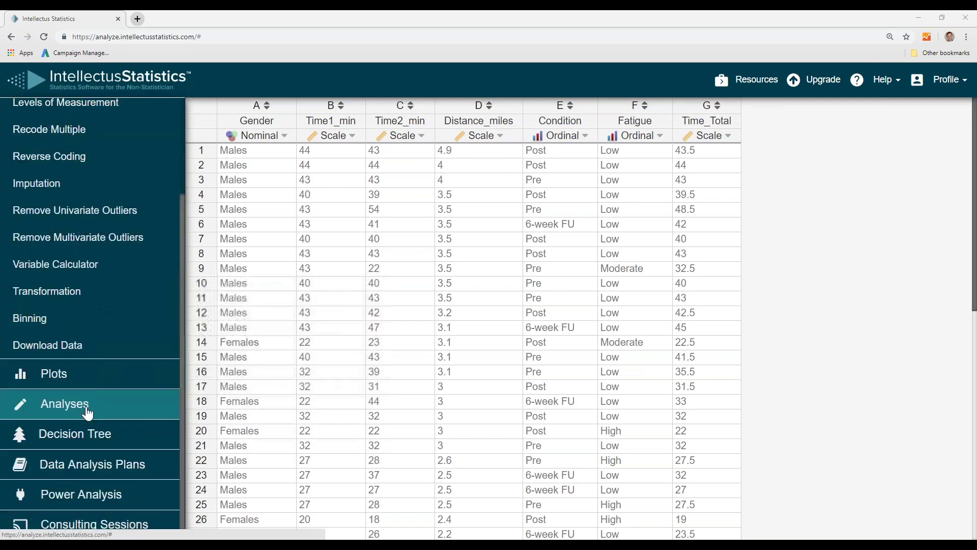
Step: Start a partial correlation with Time1_min and Time2_min as the correlated variables
click(60, 413)
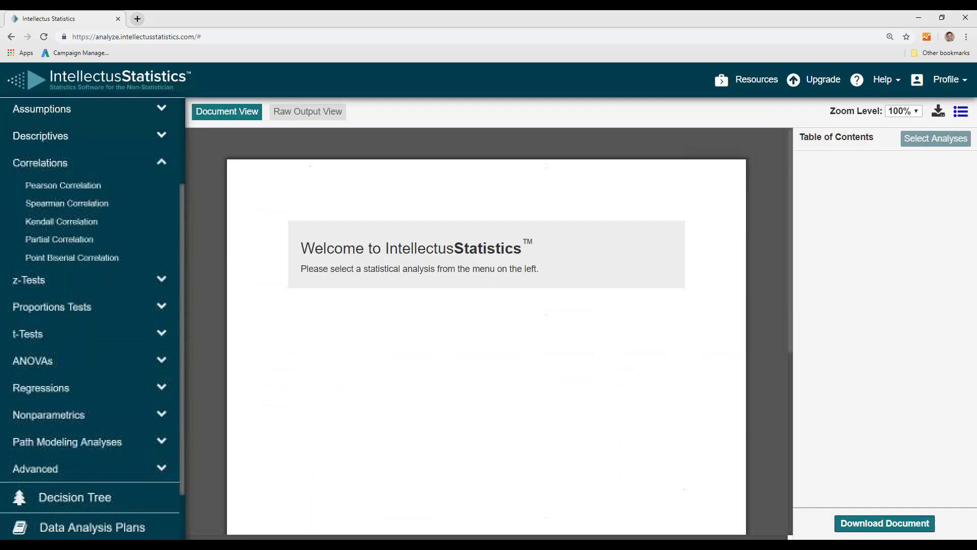
click(55, 243)
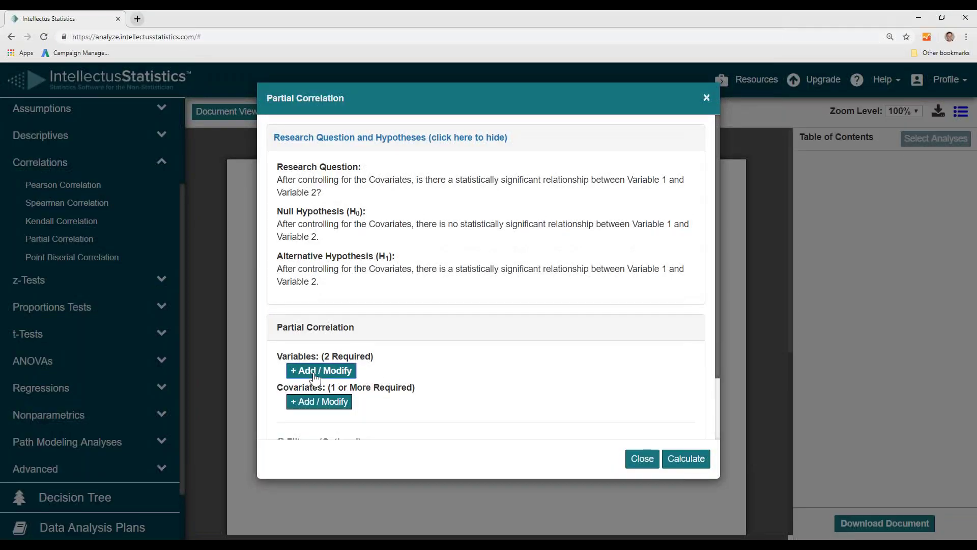
click(315, 371)
click(303, 187)
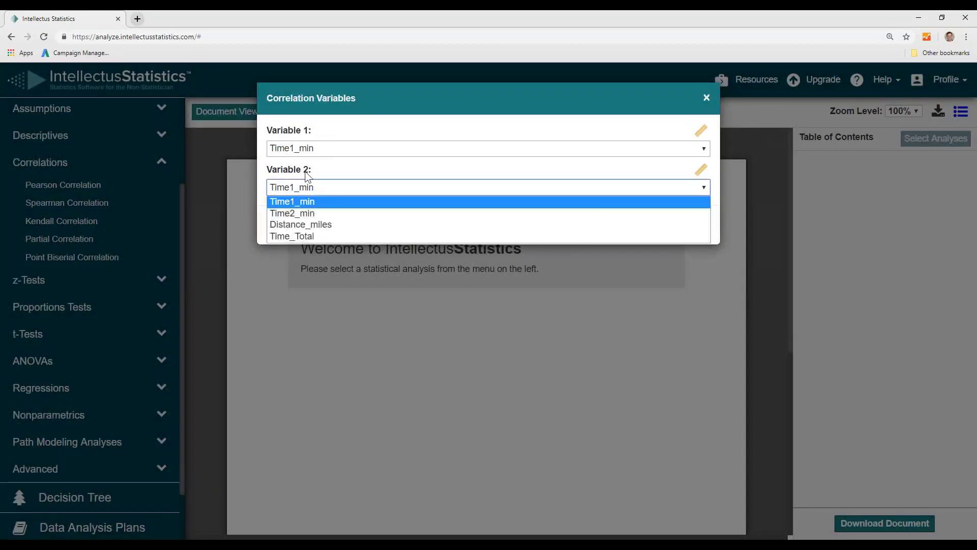
click(299, 211)
click(679, 227)
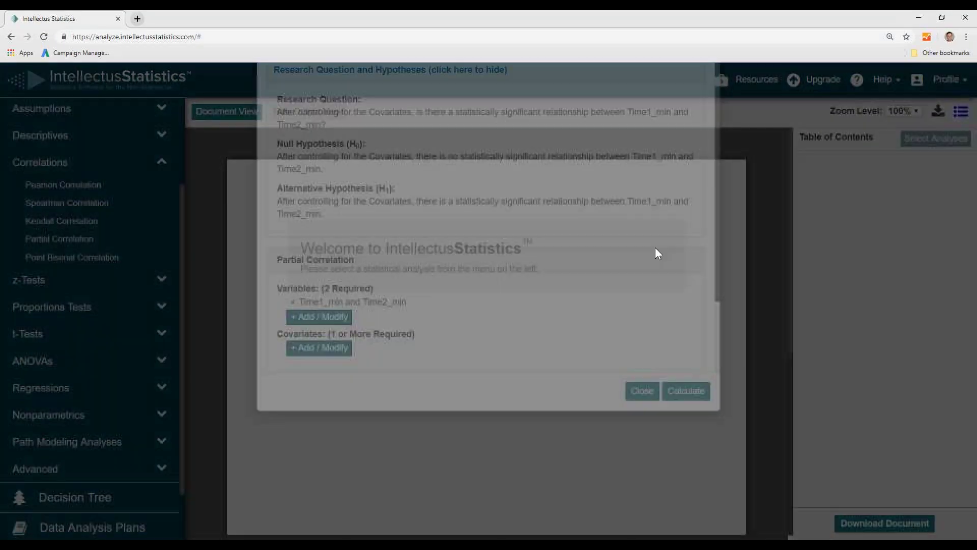
Step: Add Distance_miles as the covariate to control for
click(321, 415)
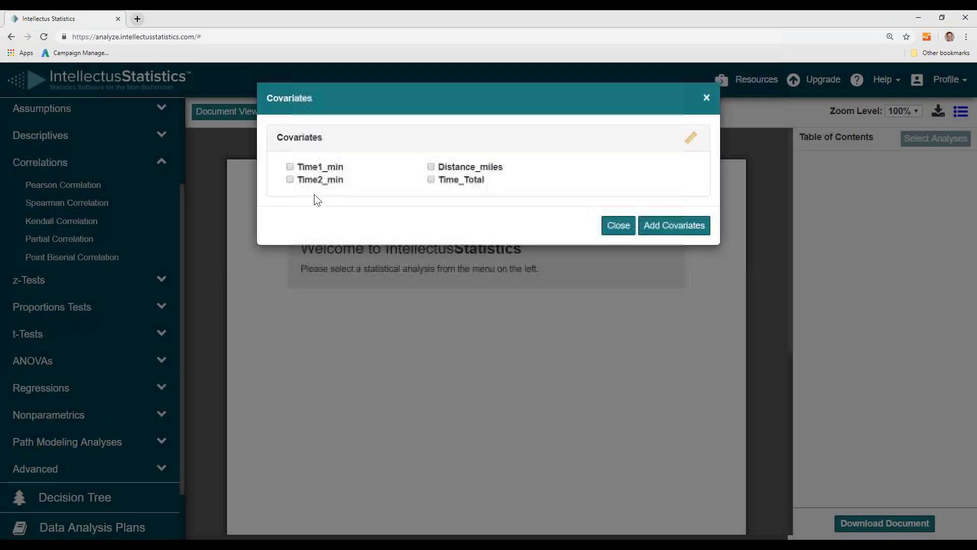
click(431, 166)
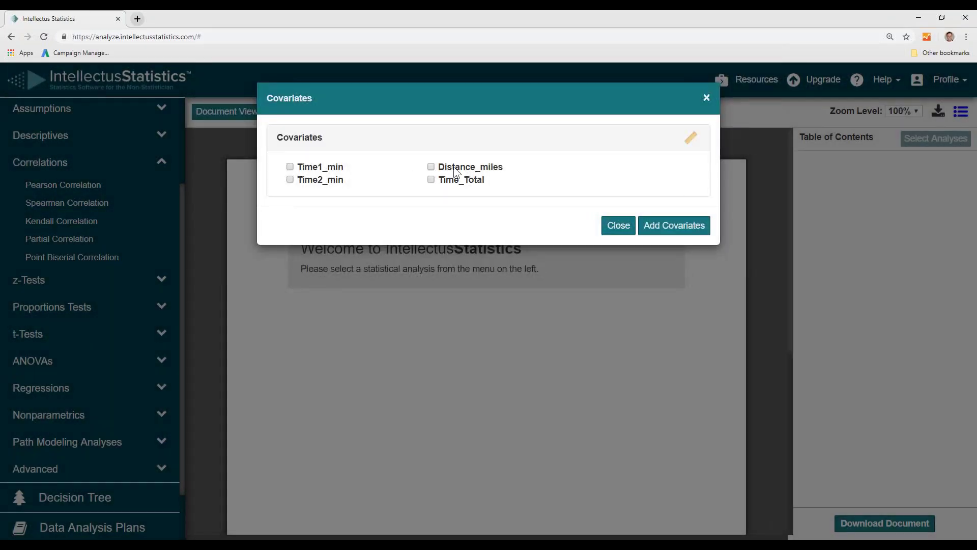
click(674, 227)
Step: Calculate the partial correlation and highlight the p < .001 value in the Results text
click(687, 460)
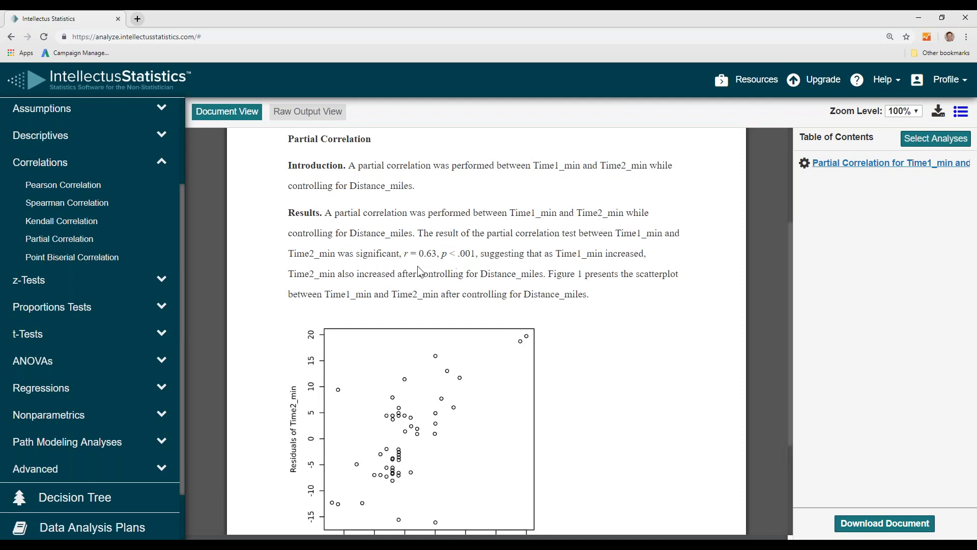
drag(437, 253, 476, 254)
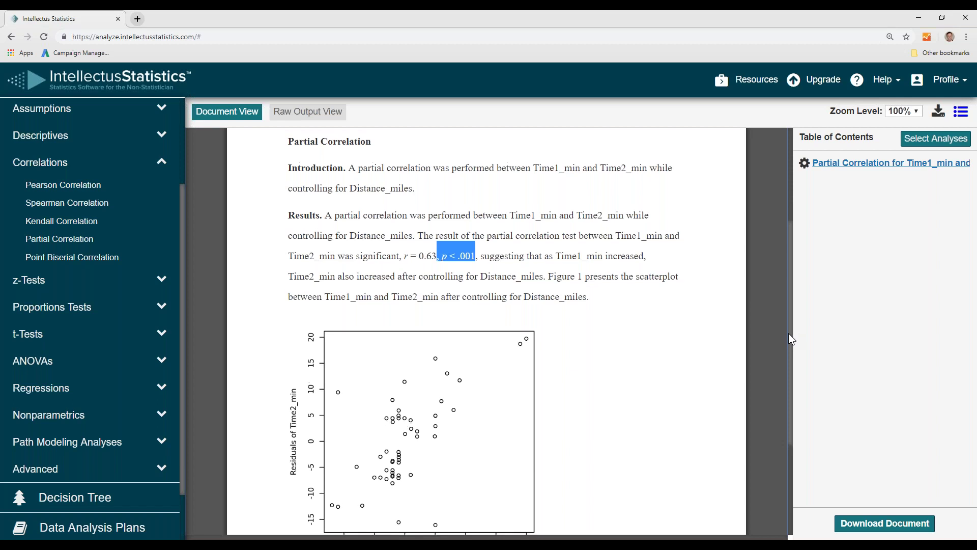
drag(788, 333, 788, 406)
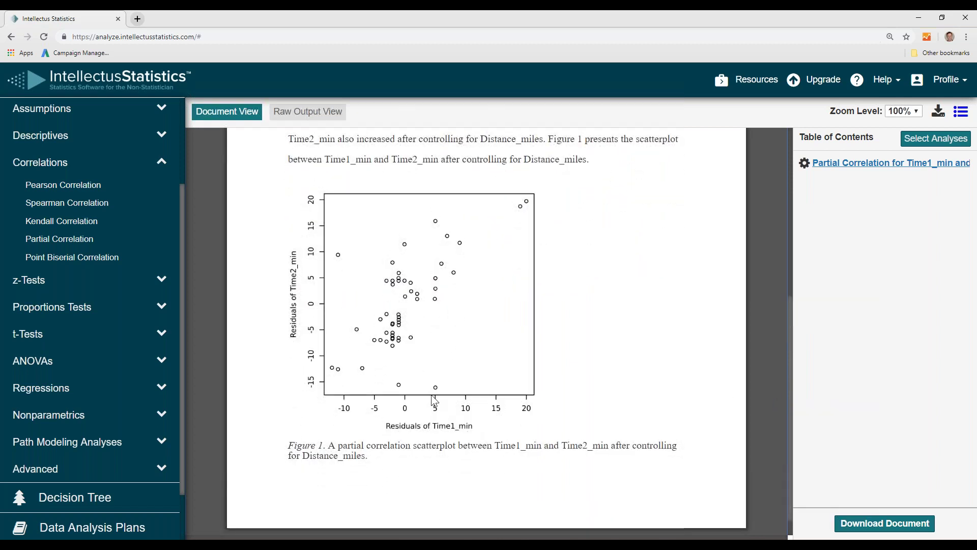